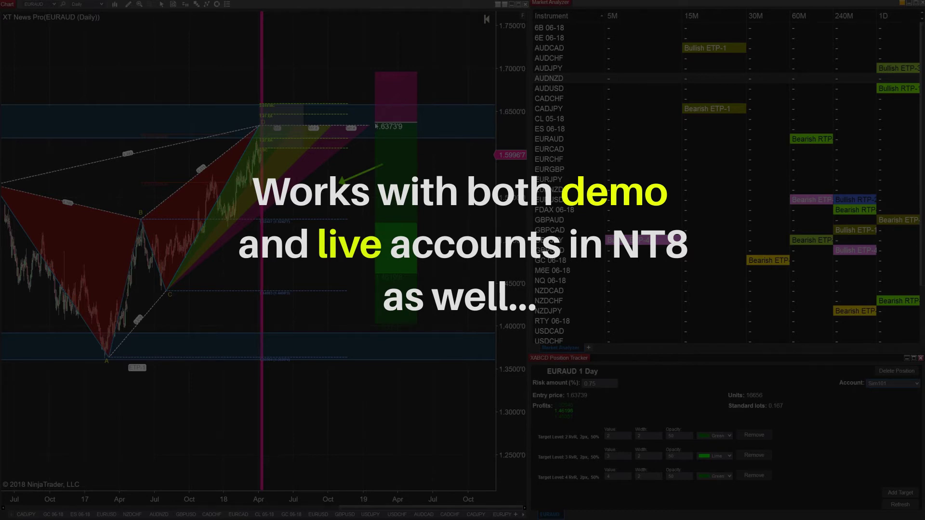
# - Raise the EURAUD entry to 1.63697 and show the 3 RvR target in Gold after refreshing
pyautogui.moveTo(376, 126)
pyautogui.mouseDown()
pyautogui.moveTo(374, 114)
pyautogui.moveTo(377, 142)
pyautogui.moveTo(378, 123)
pyautogui.mouseUp()
pyautogui.click(730, 456)
pyautogui.click(650, 155)
pyautogui.click(887, 506)
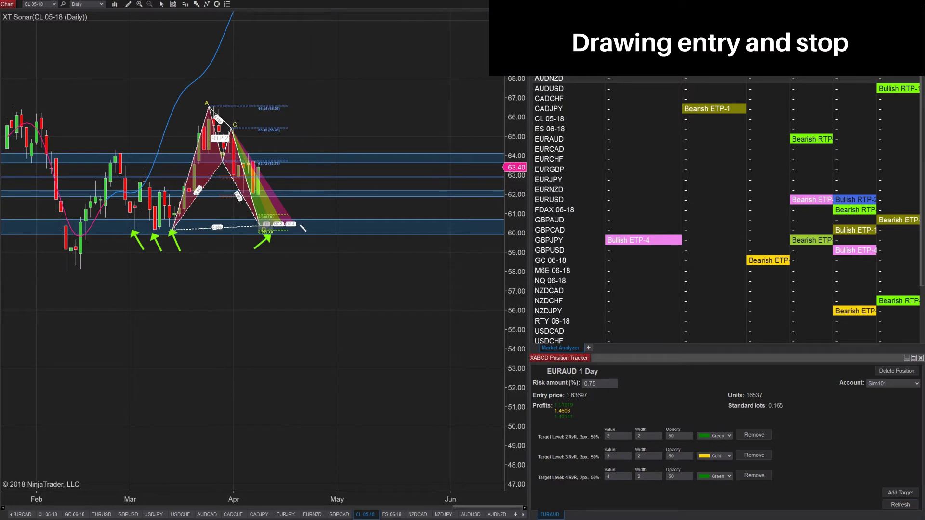
# - Draw a CL 05-18 risk/reward position and sync it with the Position Tracker
pyautogui.click(299, 224)
pyautogui.rightClick(315, 239)
pyautogui.click(313, 236)
pyautogui.rightClick(312, 235)
pyautogui.click(290, 283)
# - Set the CL position's risk amount to 1% and lower its stop to 59.24
pyautogui.click(586, 384)
pyautogui.write('3')
pyautogui.press('Tab')
pyautogui.click(259, 248)
pyautogui.write('1')
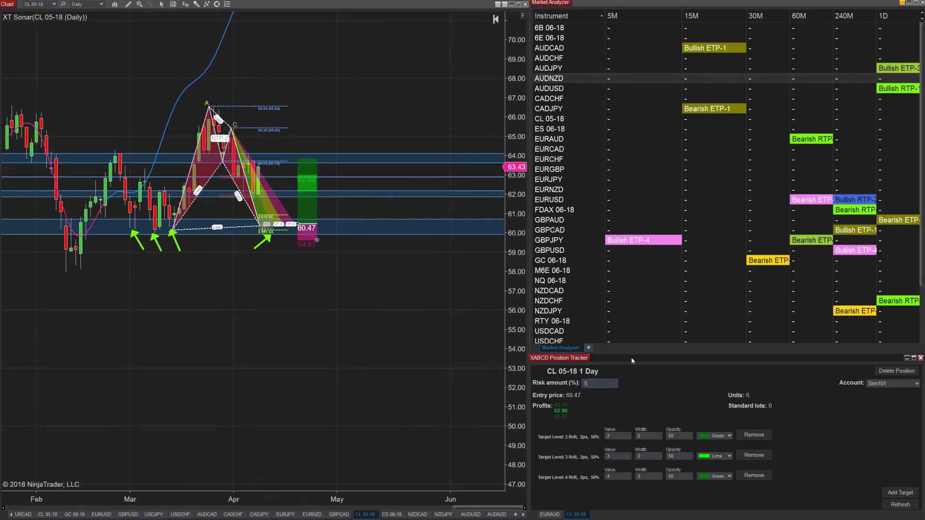
pyautogui.moveTo(317, 240)
pyautogui.mouseDown()
pyautogui.moveTo(317, 292)
pyautogui.moveTo(315, 252)
pyautogui.mouseUp()
# - Deselect the CL drawing and switch the chart to AUDNZD weekly
pyautogui.click(337, 371)
pyautogui.click(439, 516)
pyautogui.click(497, 515)
# - Draw an AUDNZD position from 1.0395 to a 1.1113 target and sync it with the tracker
pyautogui.click(236, 400)
pyautogui.click(263, 492)
pyautogui.moveTo(507, 282); pyautogui.dragTo(463, 368)
pyautogui.rightClick(241, 368)
pyautogui.click(213, 414)
# - Set the AUDNZD risk to 0.5% and lower its entry to 1.0370
pyautogui.click(600, 386)
pyautogui.press('BackSpace')
pyautogui.press('BackSpace')
pyautogui.press('BackSpace')
pyautogui.write('0.5')
pyautogui.moveTo(237, 365); pyautogui.dragTo(235, 373)
# - Load the GOOG chart
pyautogui.write('GOOG')
pyautogui.press('Return')
pyautogui.scroll(5, 456, 500)
# - Draw a GOOG position at 1008.03, sync it with the tracker, and lower its stop to 957.70
pyautogui.click(289, 299)
pyautogui.click(320, 369)
pyautogui.rightClick(320, 370)
pyautogui.click(274, 415)
pyautogui.moveTo(320, 369); pyautogui.dragTo(325, 376)
# - Size the GOOG position against the 50K USD ACCOUNT and lower its entry to 997.91
pyautogui.click(892, 383)
pyautogui.click(889, 400)
pyautogui.moveTo(327, 322); pyautogui.dragTo(74, 324)
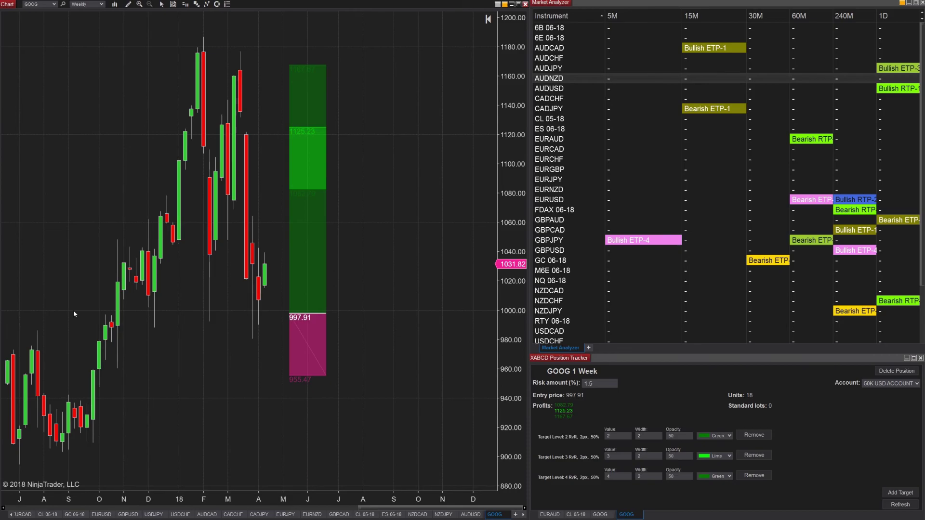